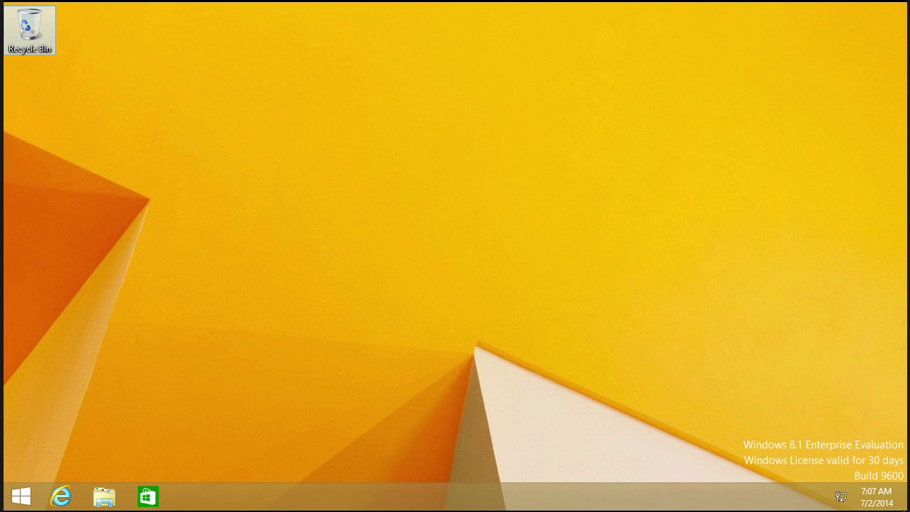
- Search for "psr", open Steps Recorder and start a recording
click(853, 432)
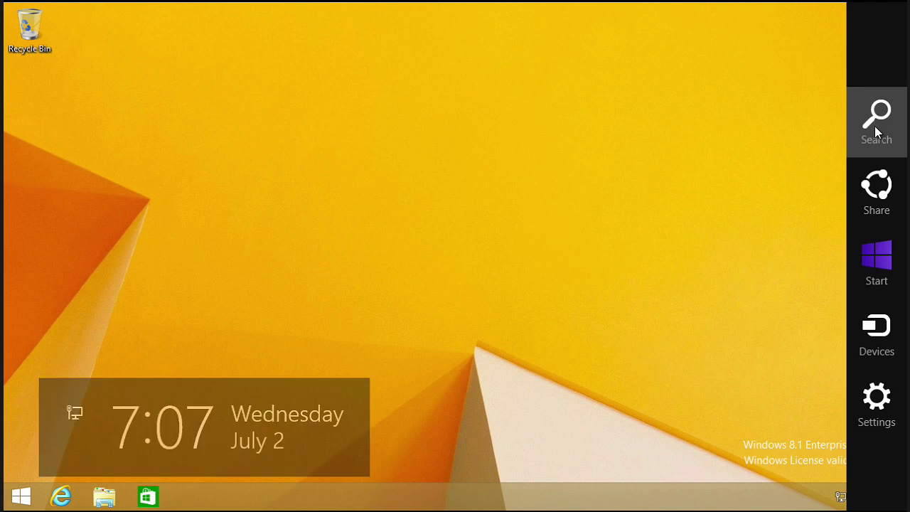
click(875, 126)
text(p)
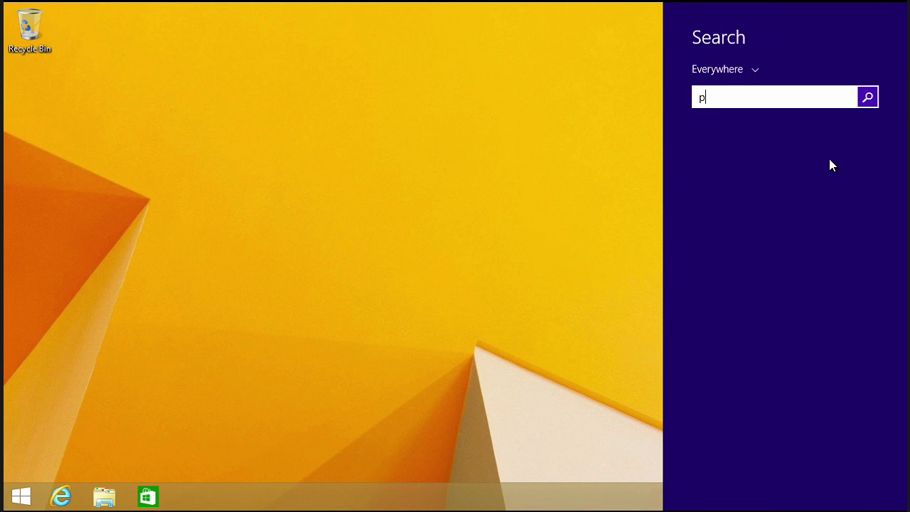
text(sr)
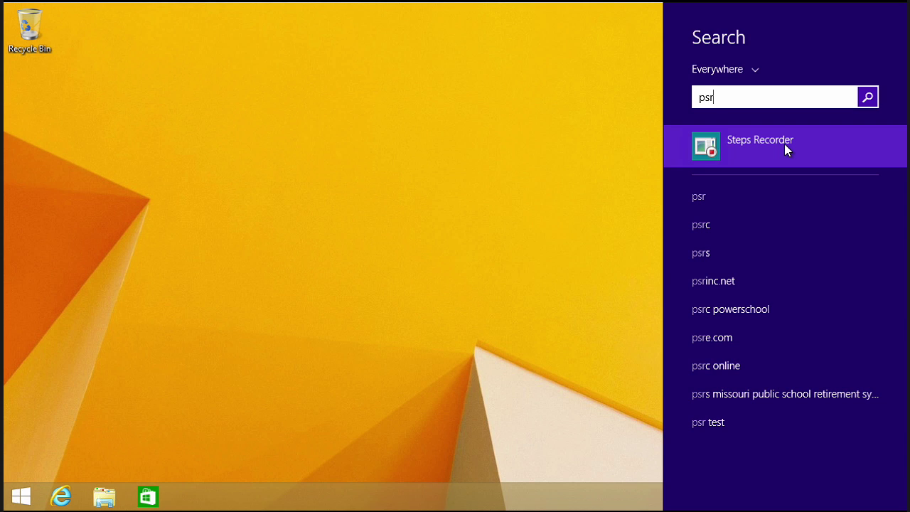
click(783, 144)
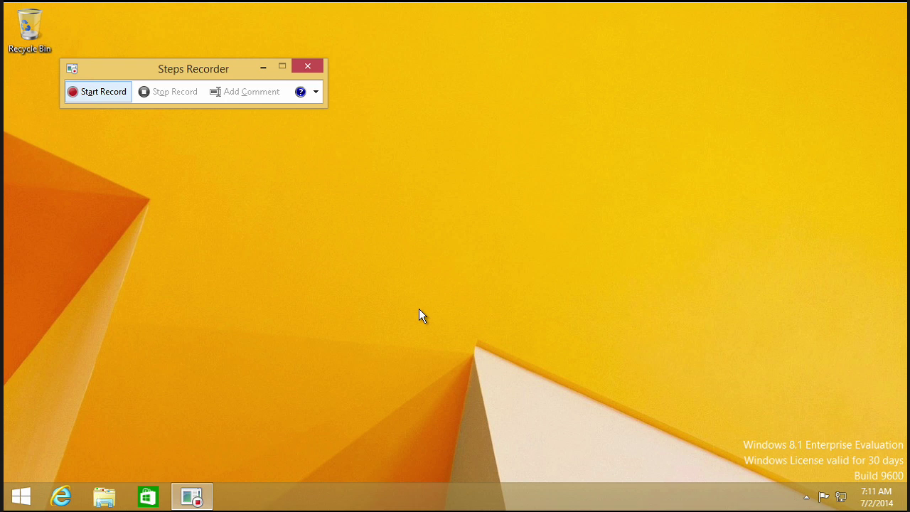
click(77, 94)
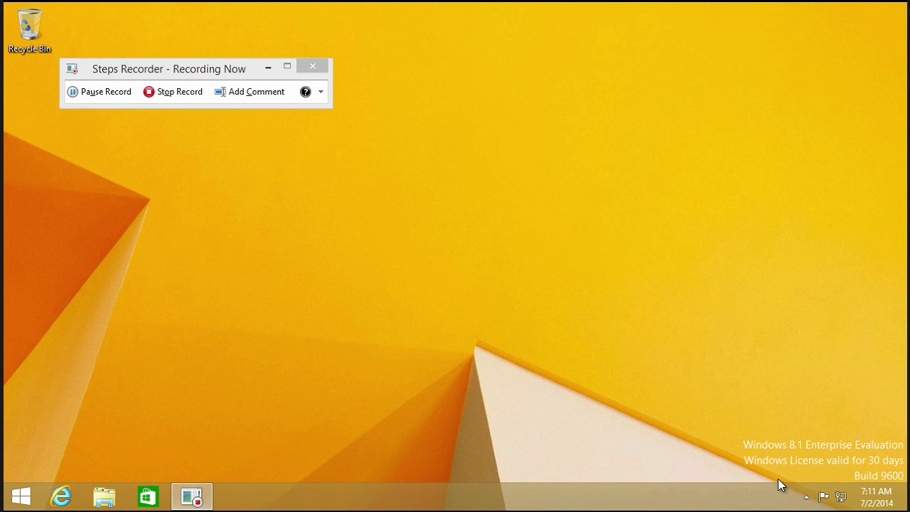
- Open the Adobe Reader Updater from the hidden notification icons and close it without downloading the update
click(806, 498)
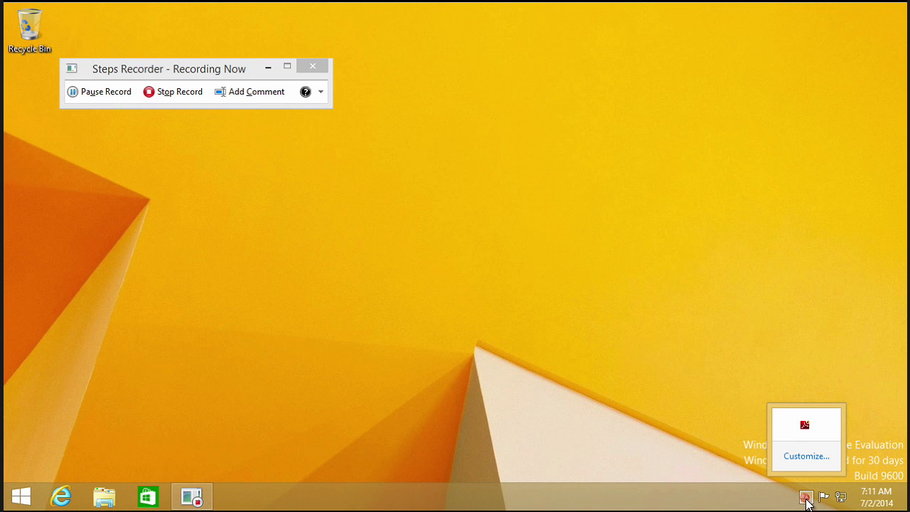
click(805, 425)
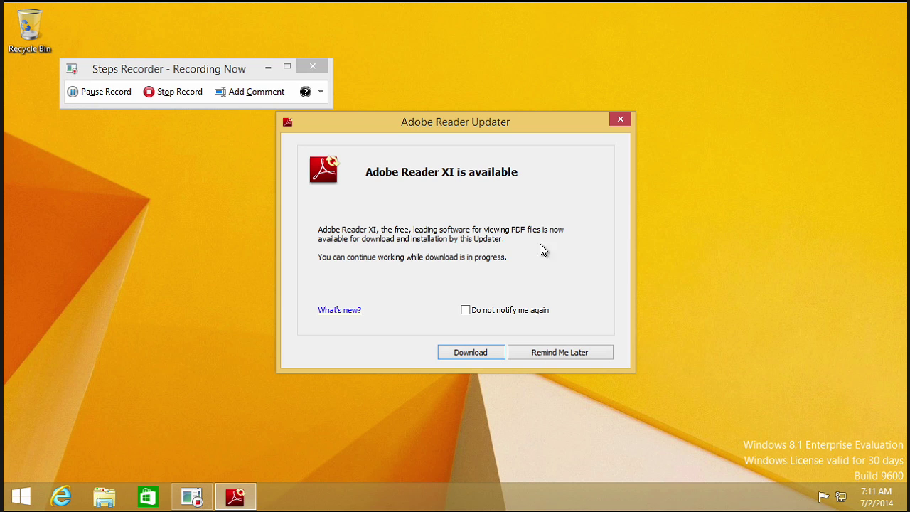
click(620, 118)
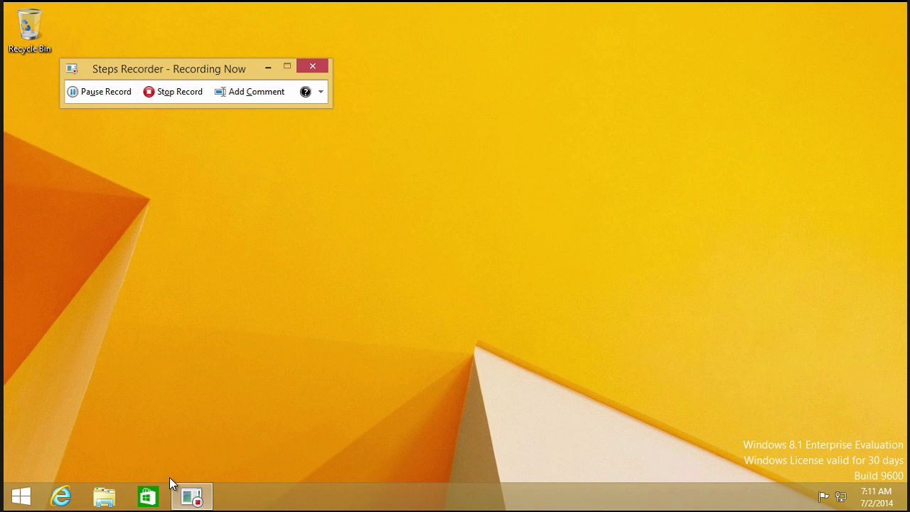
- In File Explorer, browse to Users on Local Disk (C:) and try to open the client01_local folder, declining permanent access
click(107, 494)
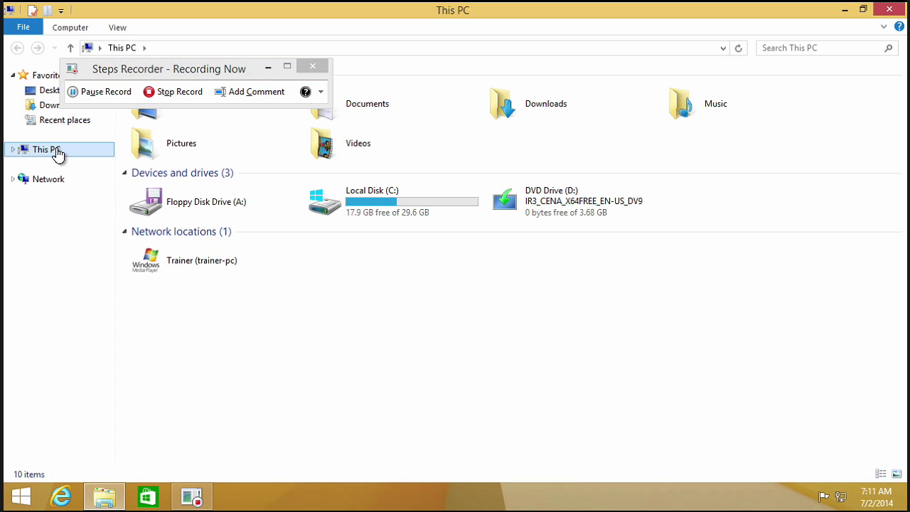
click(57, 150)
click(391, 205)
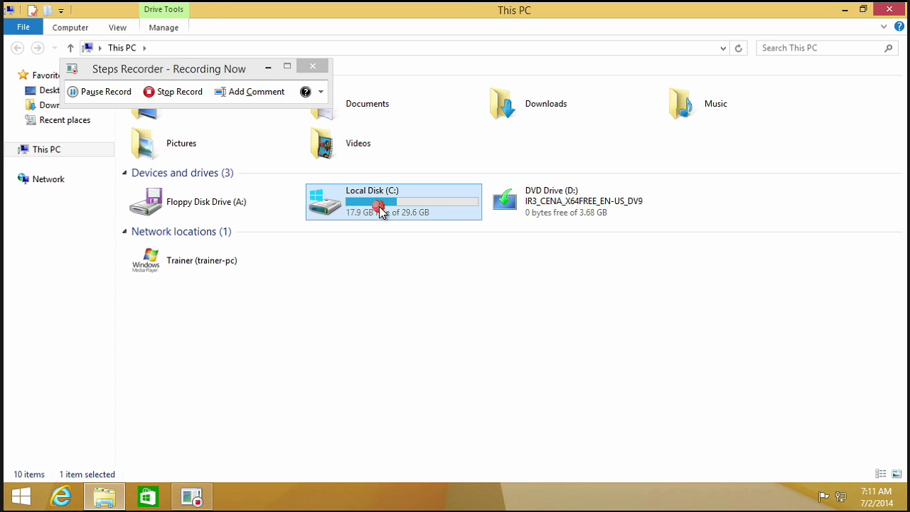
double_click(378, 206)
drag(212, 62, 739, 327)
double_click(161, 152)
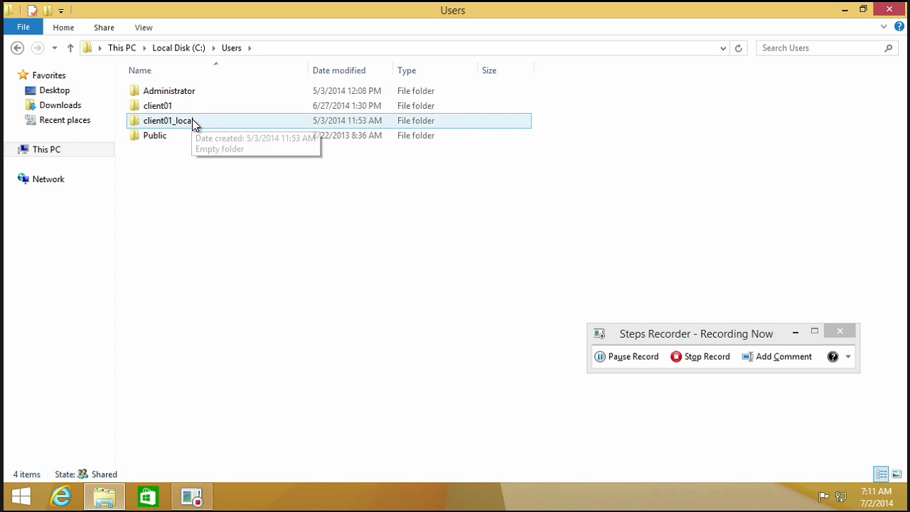
double_click(192, 124)
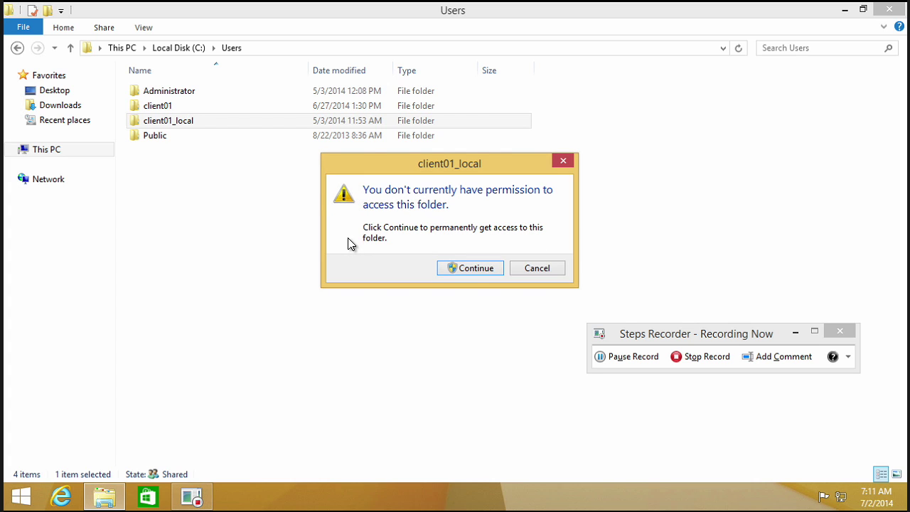
click(548, 270)
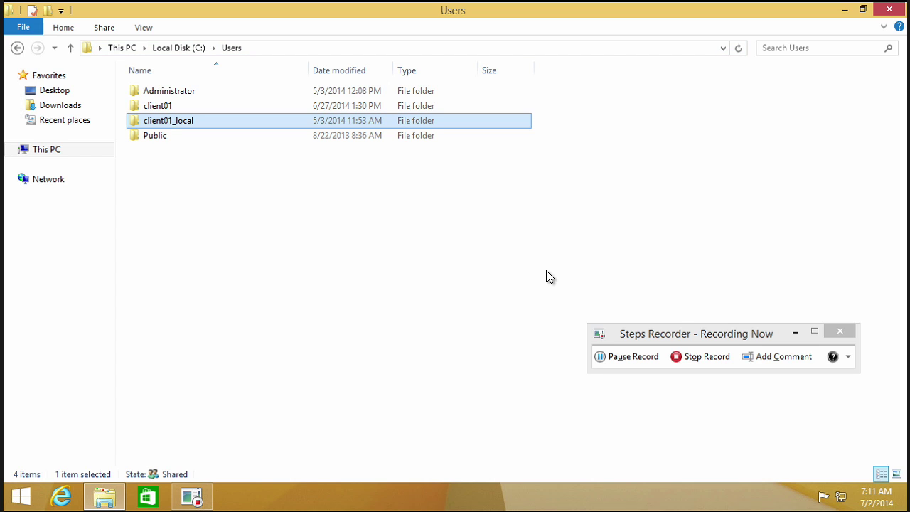
- Add the comment "I am not sure why I cannot access this area!" to the steps recording
click(759, 356)
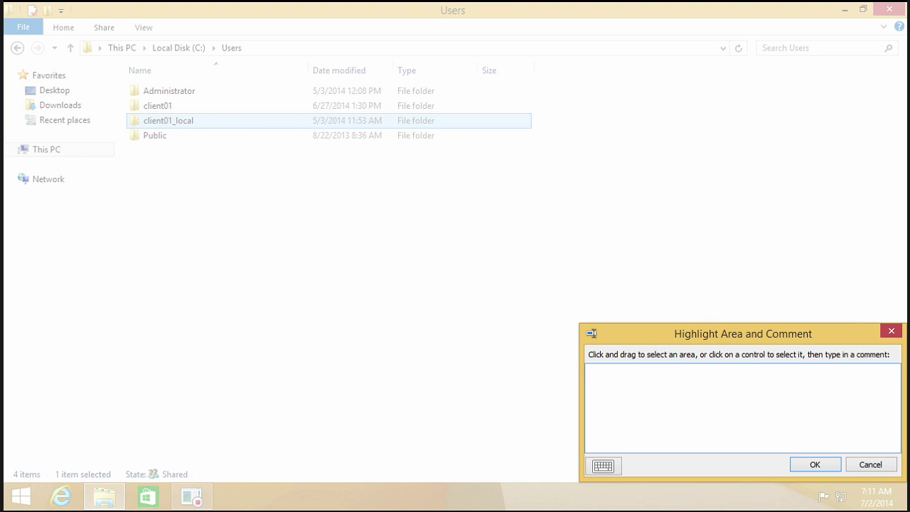
text(I am not sure why I cannot ac)
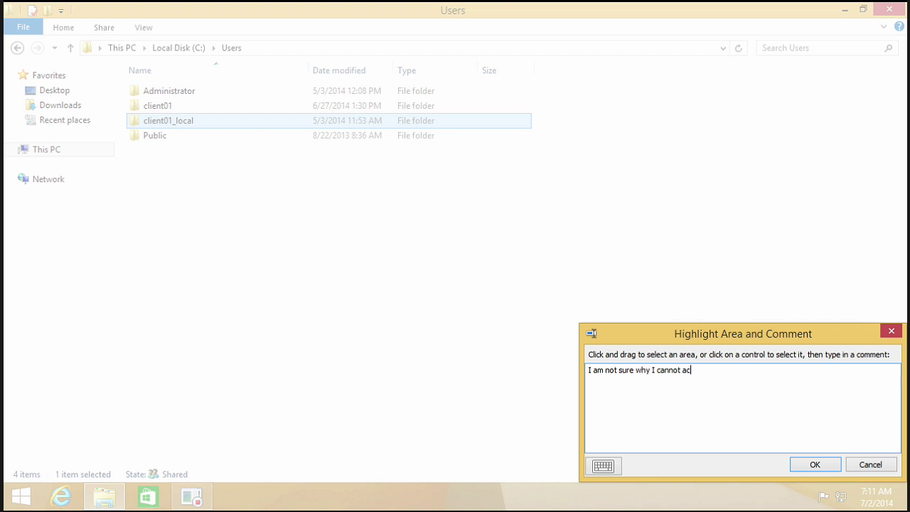
text(cess this area!)
click(812, 468)
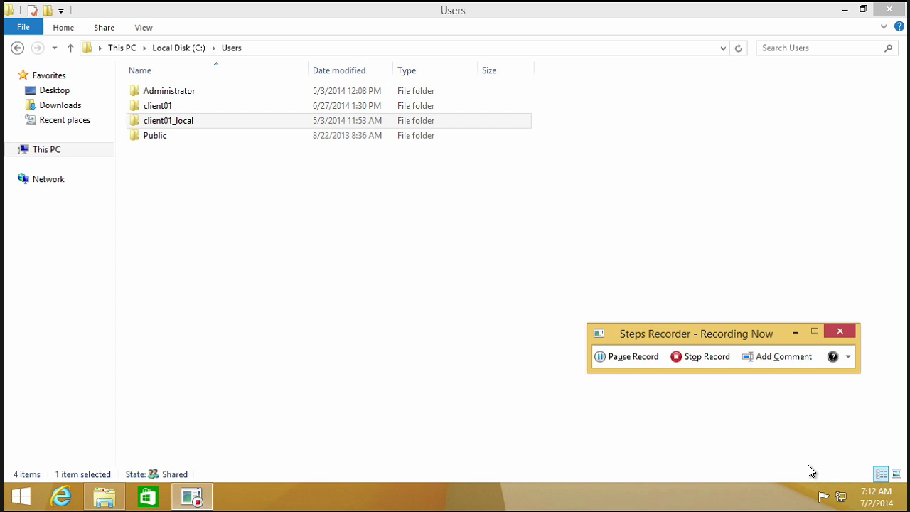
- Stop the recording and look through the recorded steps report
click(690, 358)
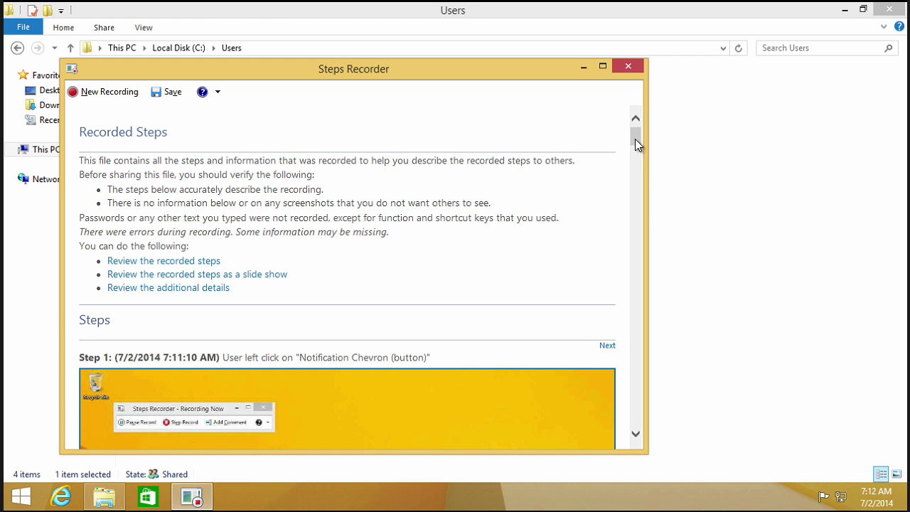
mouse_move(633, 137)
mouse_down()
mouse_move(635, 190)
mouse_move(606, 415)
mouse_move(638, 191)
mouse_move(638, 126)
mouse_up()
drag(637, 136, 630, 116)
- Save the recording as a ZIP file named Problem in Documents and close Steps Recorder
click(171, 93)
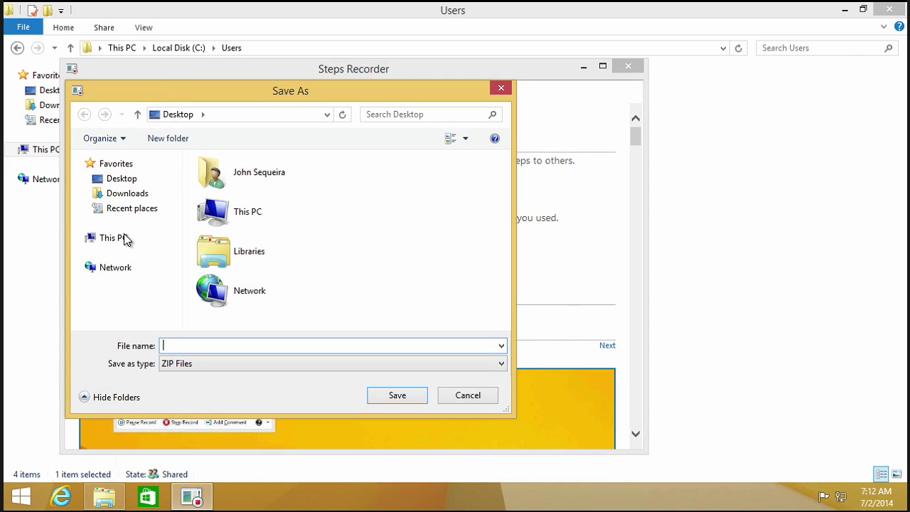
click(116, 239)
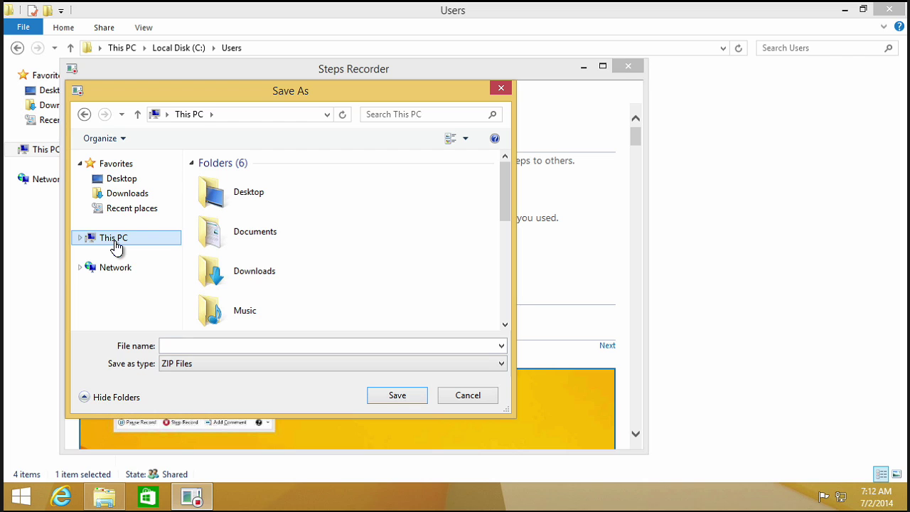
double_click(230, 240)
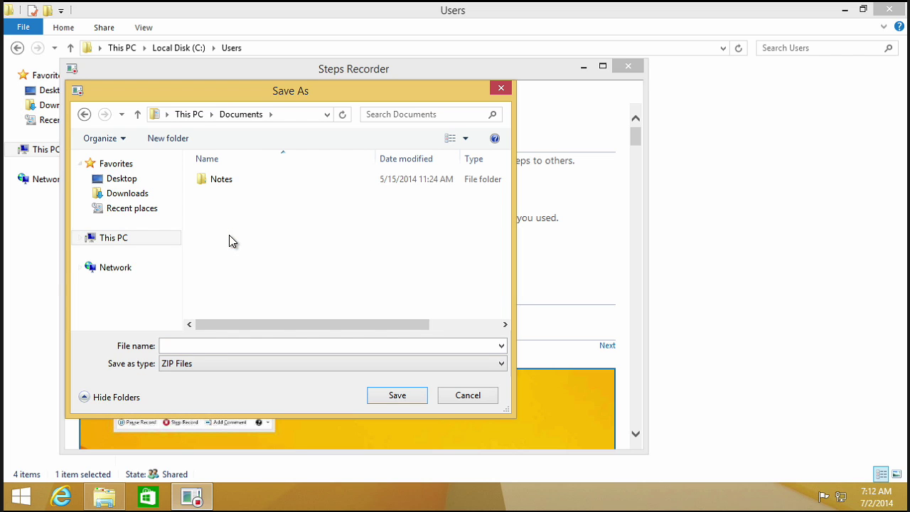
click(184, 347)
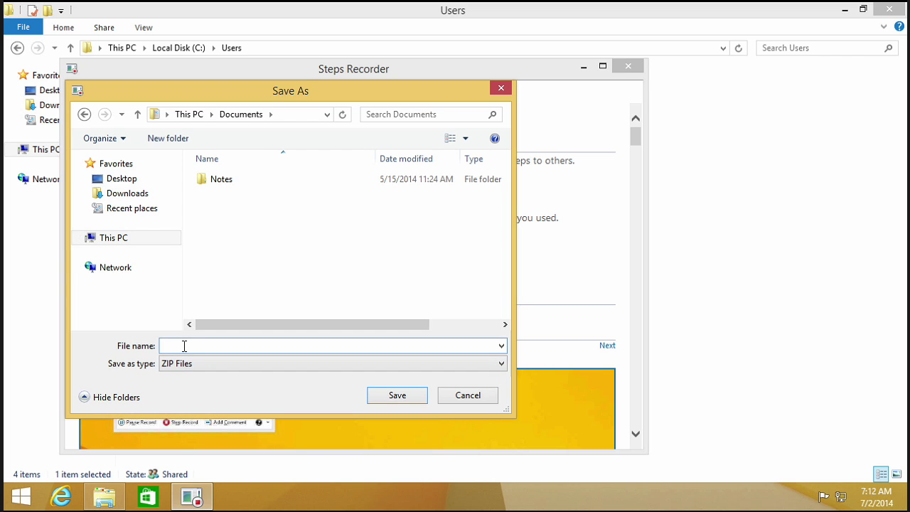
text(Problem)
click(395, 395)
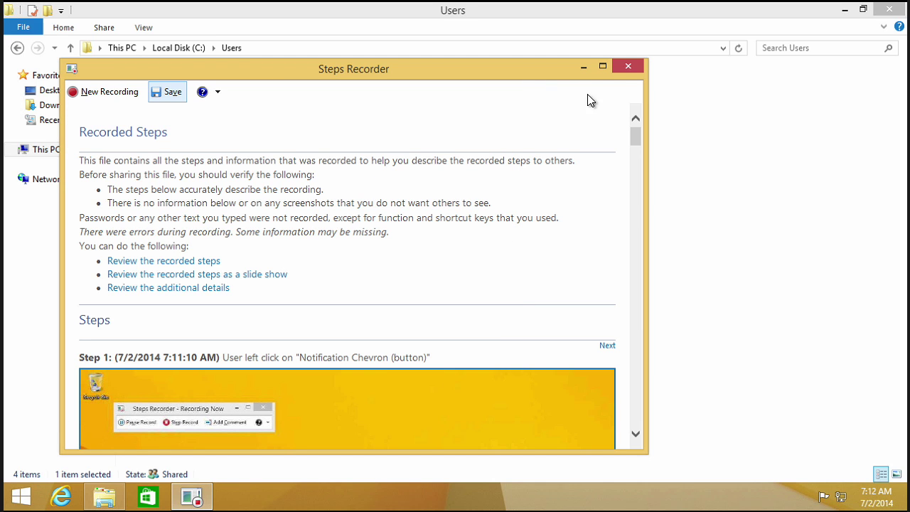
click(625, 68)
- Go to the Documents folder and check the file properties of the Problem ZIP file
click(50, 150)
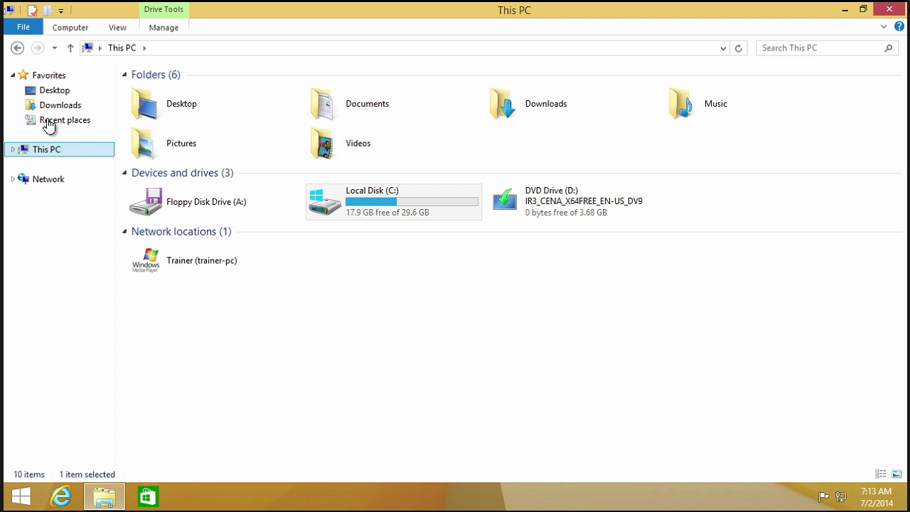
double_click(376, 113)
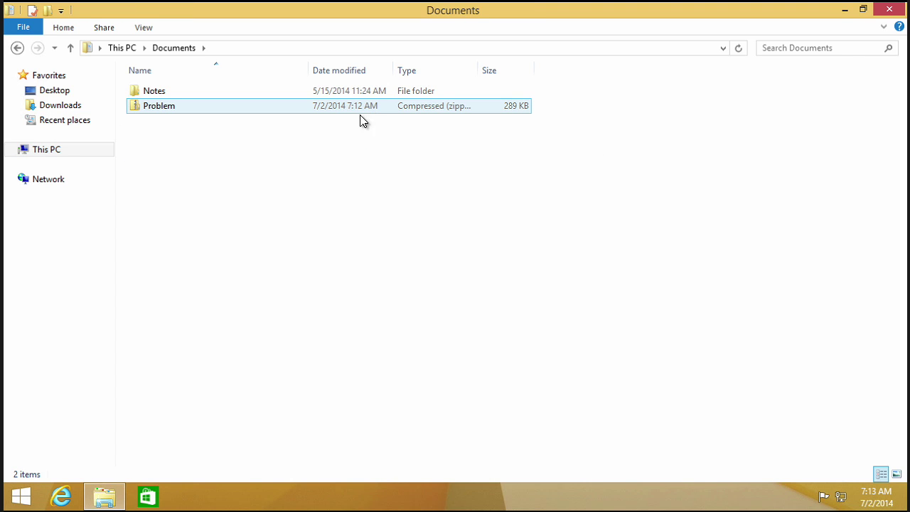
right_click(163, 109)
click(225, 331)
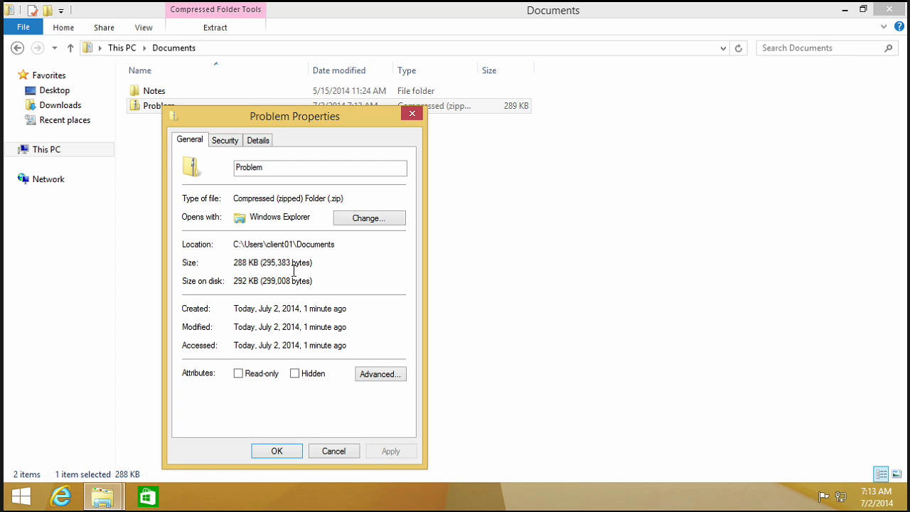
click(334, 451)
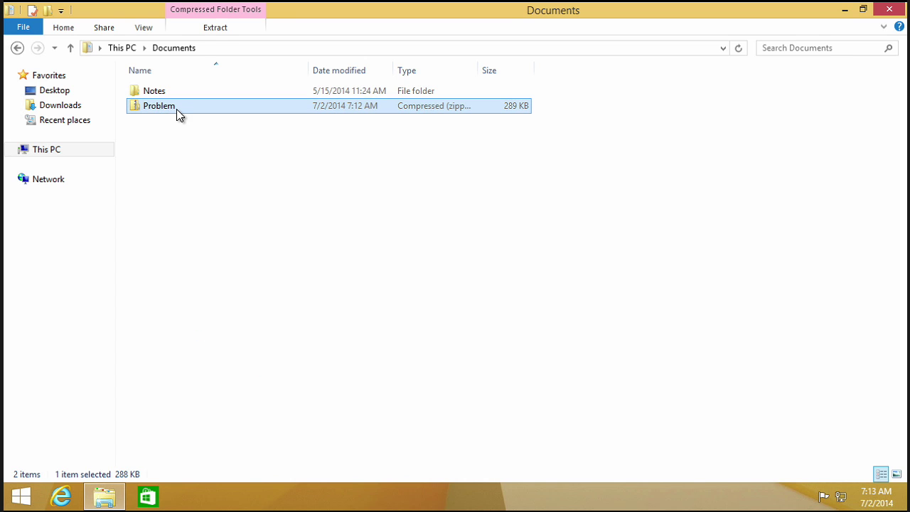
- View the Recording_20140702_0712 document inside the Problem ZIP file, closing the report and the folder window when done
double_click(178, 115)
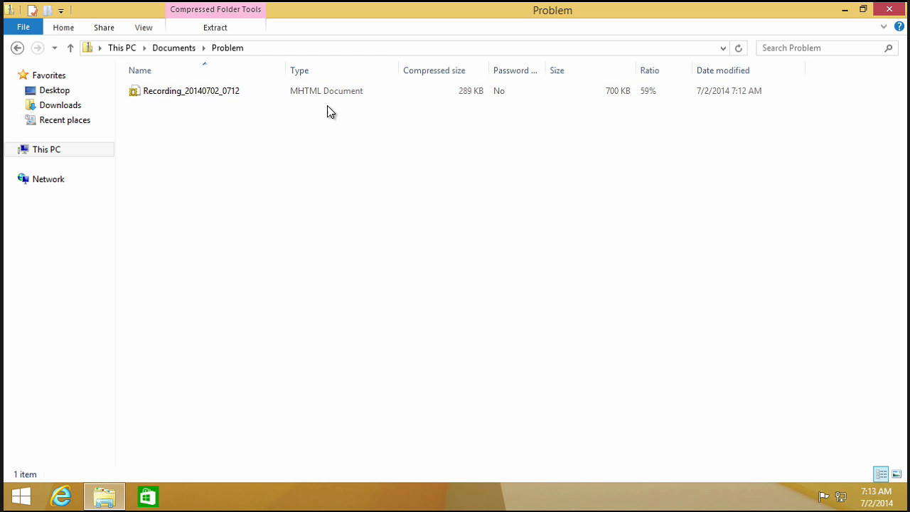
click(198, 97)
double_click(199, 98)
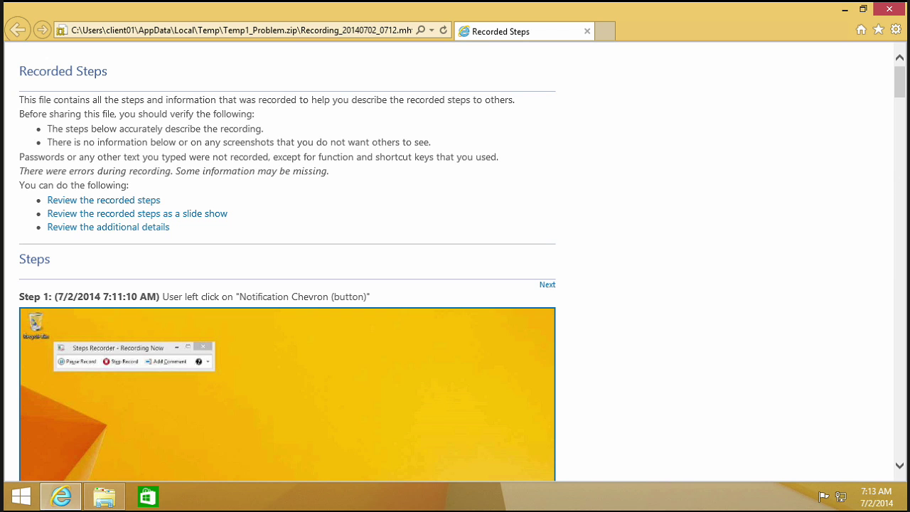
click(891, 12)
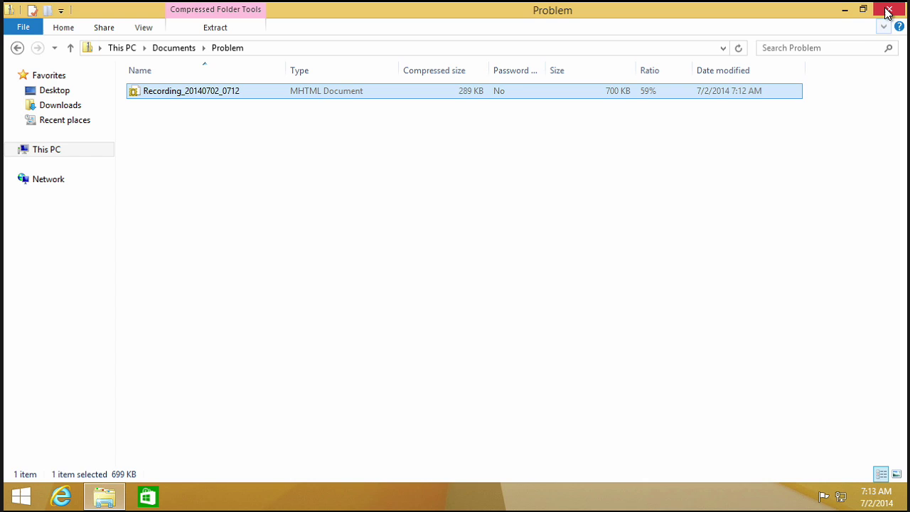
click(889, 12)
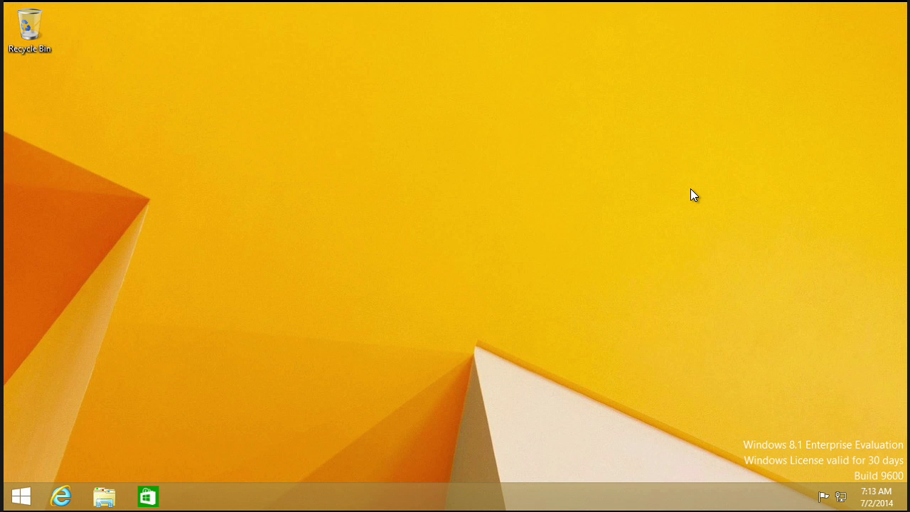